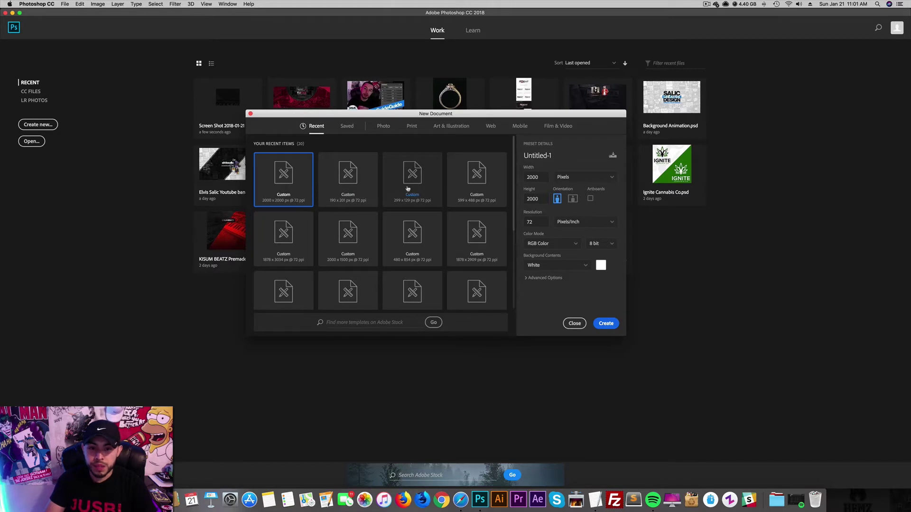
scroll(409, 200, down, 3)
scroll(409, 203, down, 2)
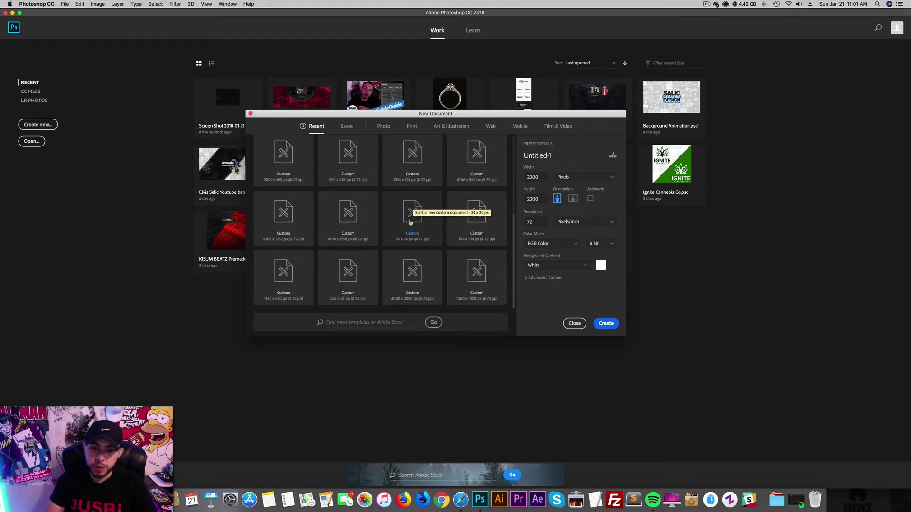
scroll(400, 240, up, 4)
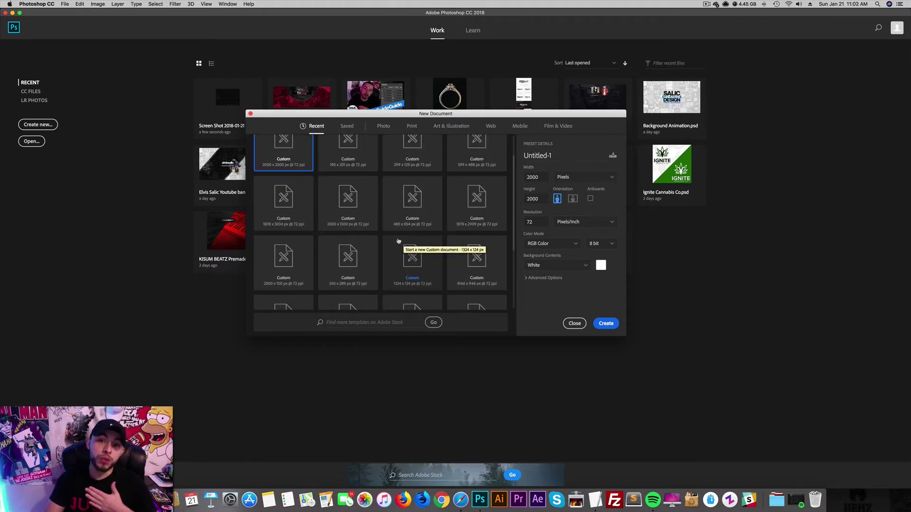
scroll(398, 241, up, 2)
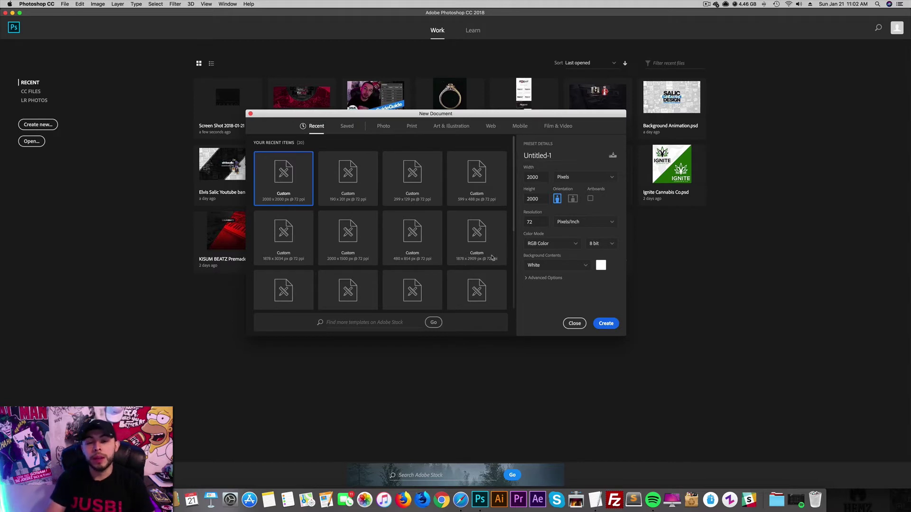
Set the new document's width and height to 1500 pixels each
click(541, 176)
click(540, 176)
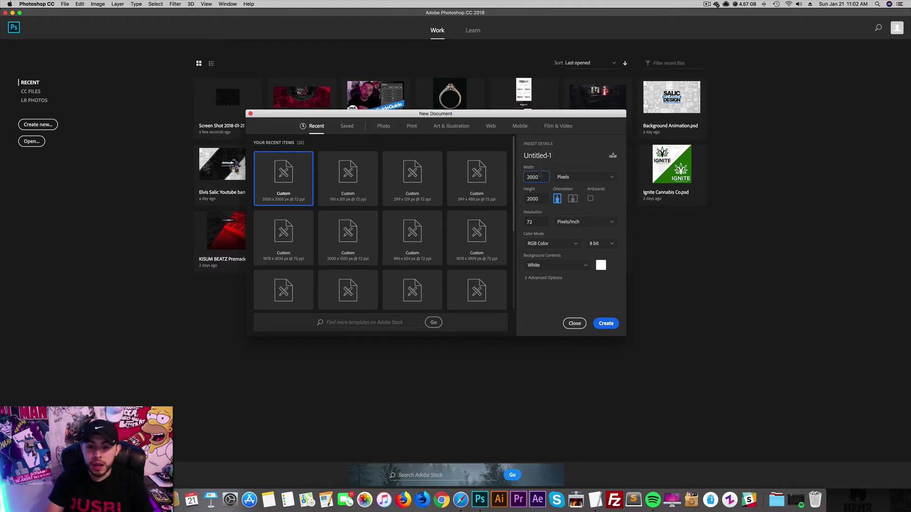
double_click(538, 177)
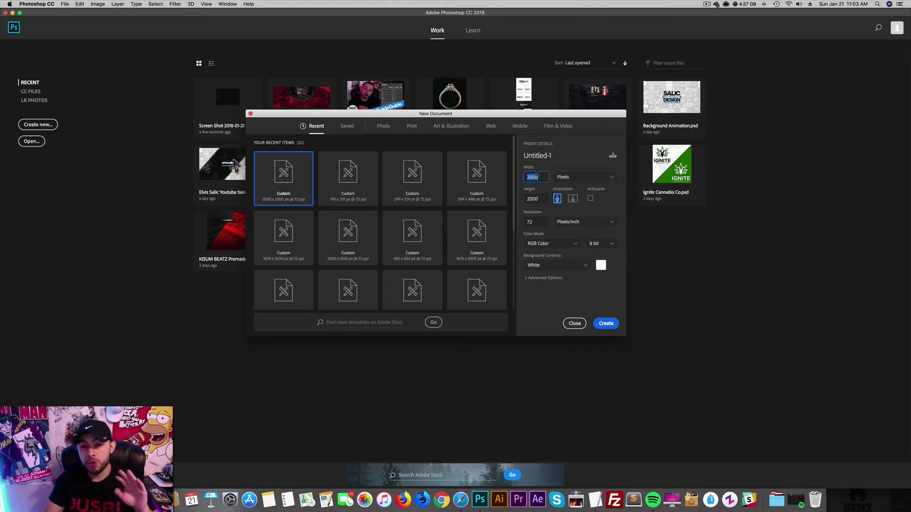
text(1500)
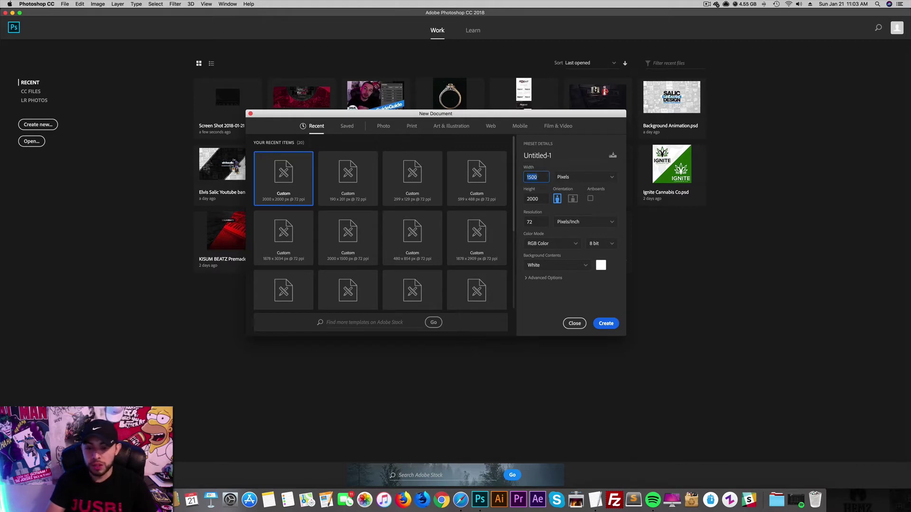
key(Tab)
text(1500)
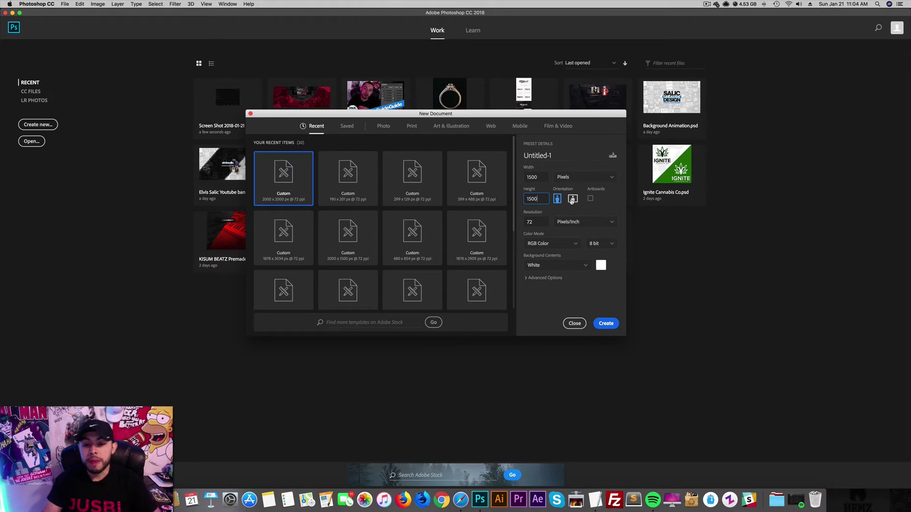
Try a resolution of 300 pixels/inch for the new document, and set it back to 72
key(Tab)
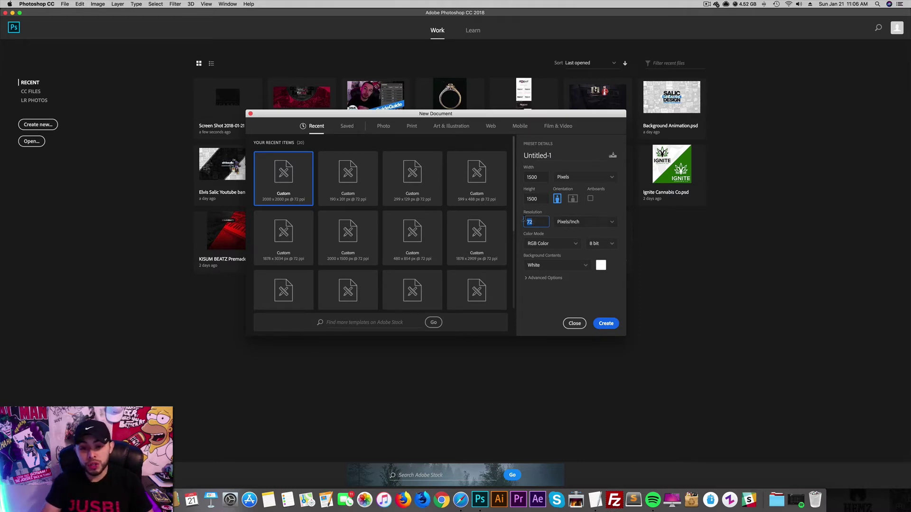
text(300)
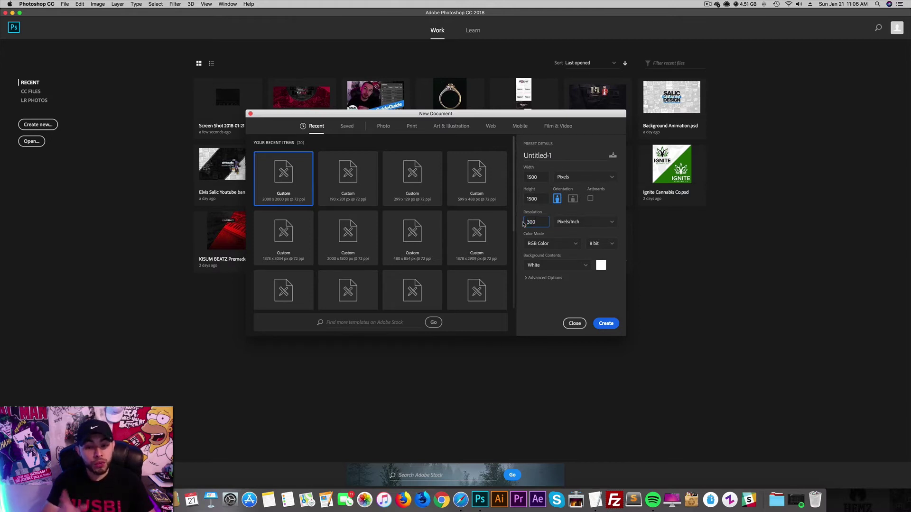
double_click(524, 224)
text(72)
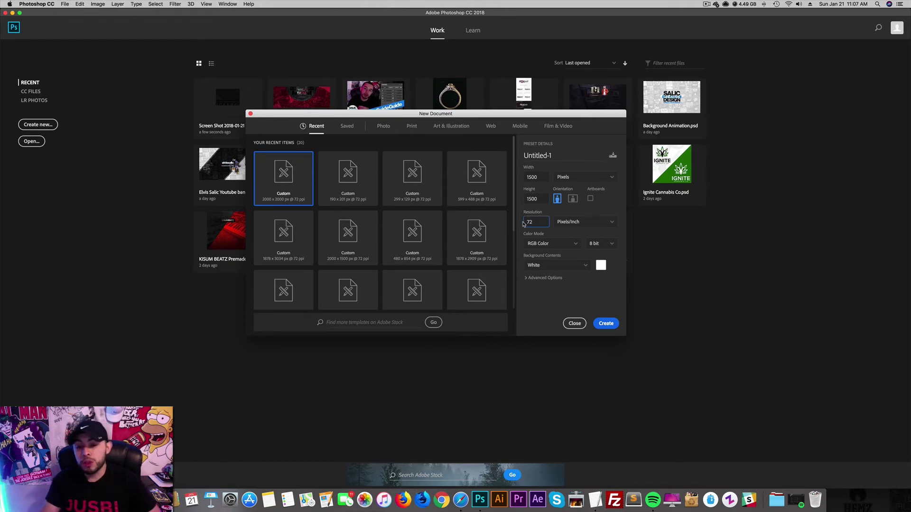
double_click(530, 222)
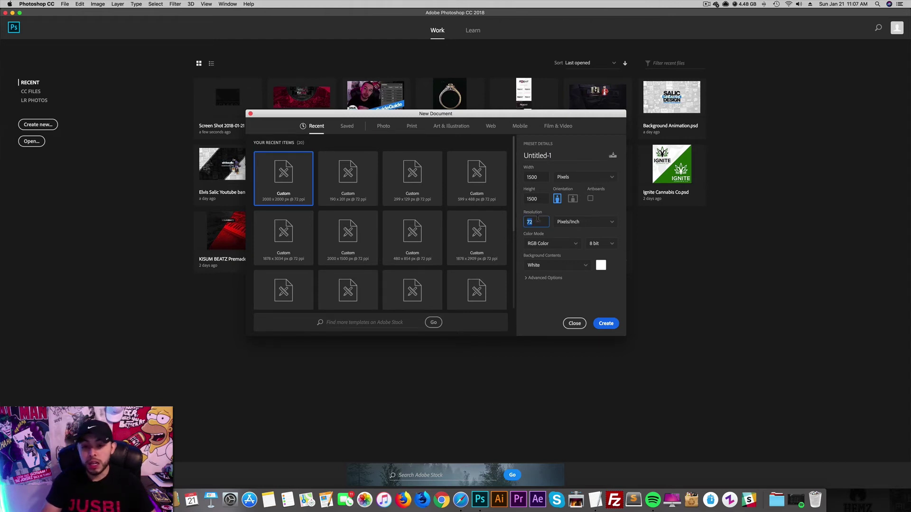
Set the new document's color mode to CMYK Color and create the document
click(561, 246)
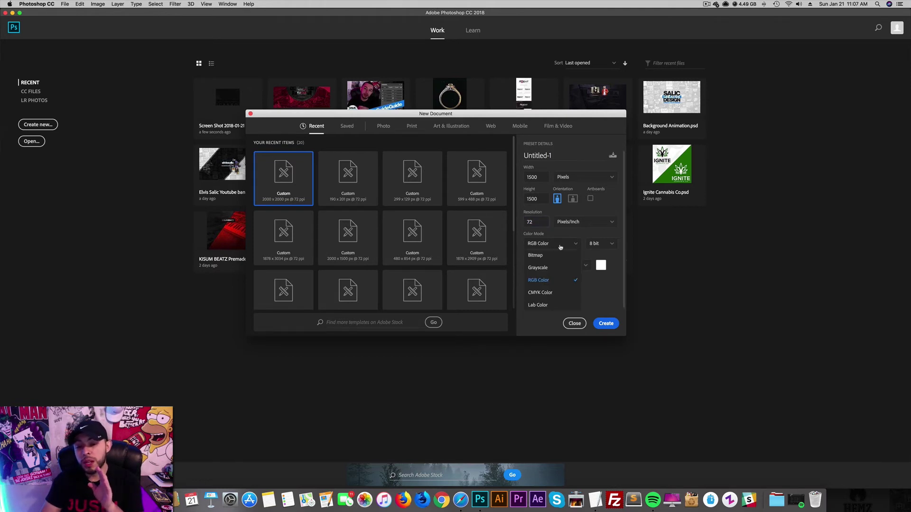
click(592, 287)
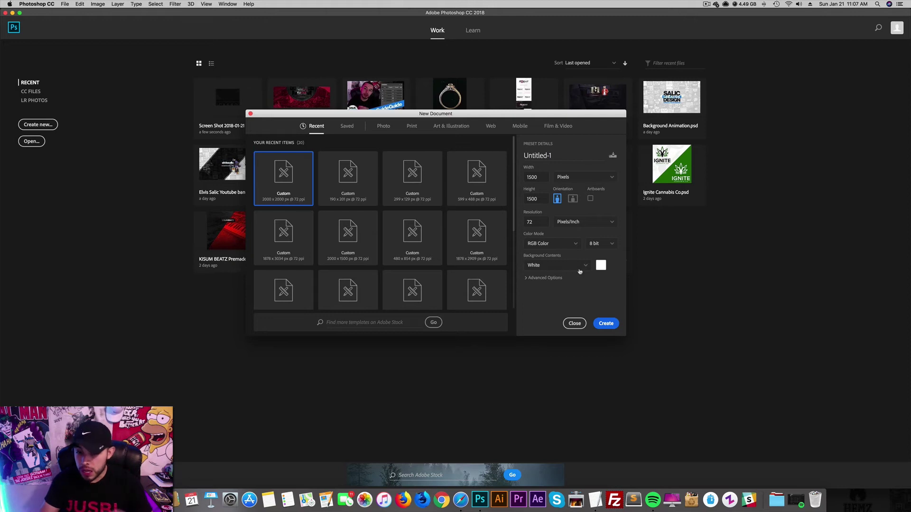
click(574, 244)
click(541, 292)
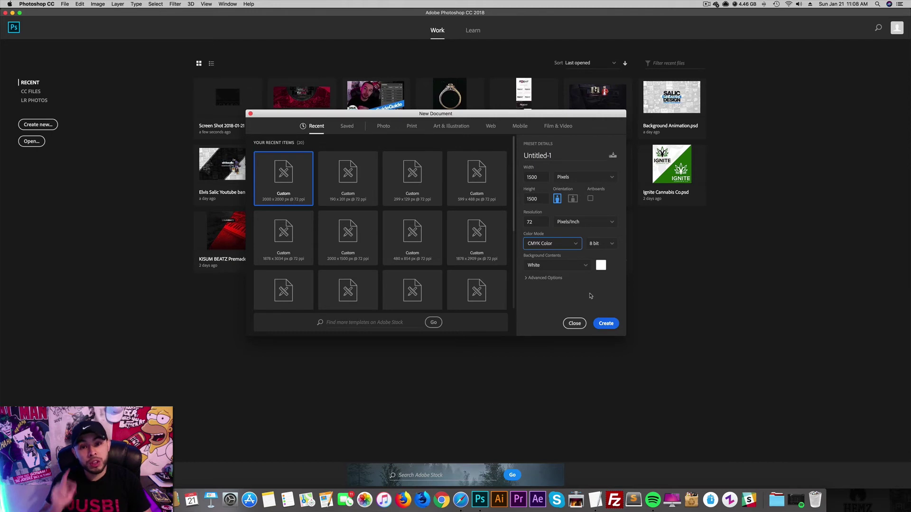
click(558, 245)
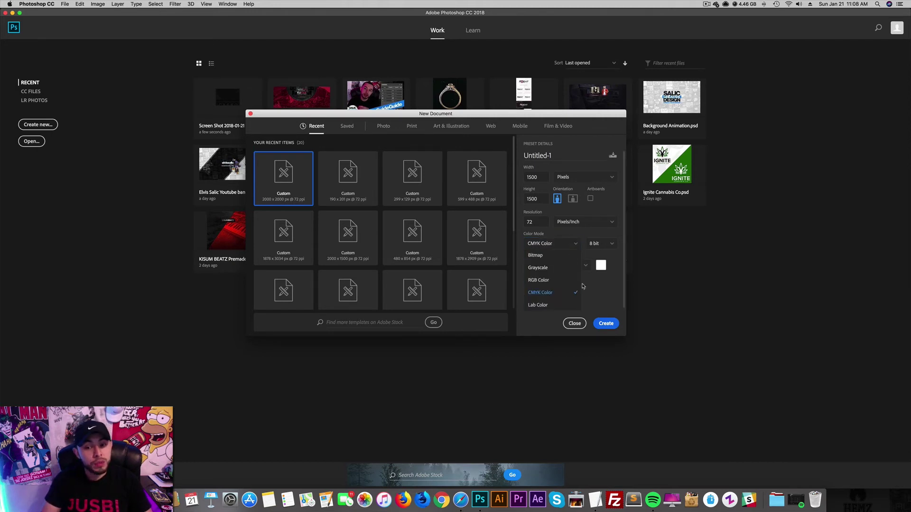
click(596, 295)
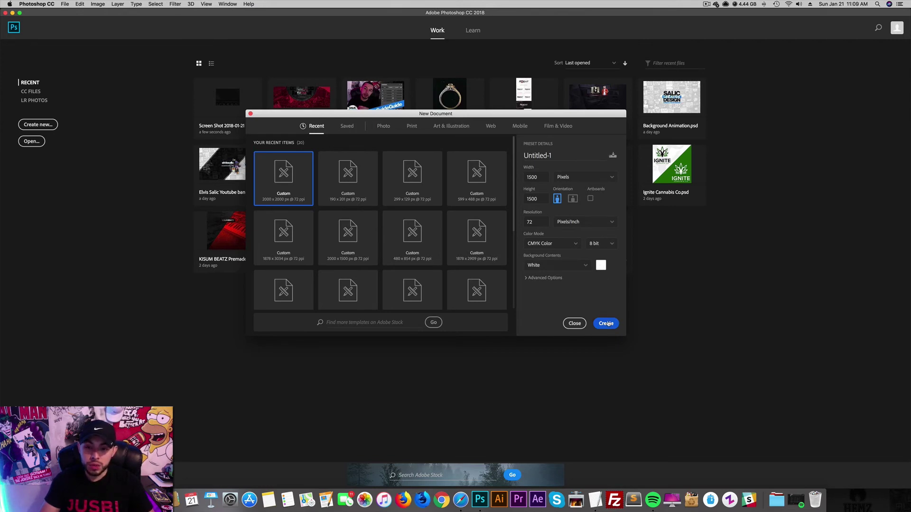
click(611, 323)
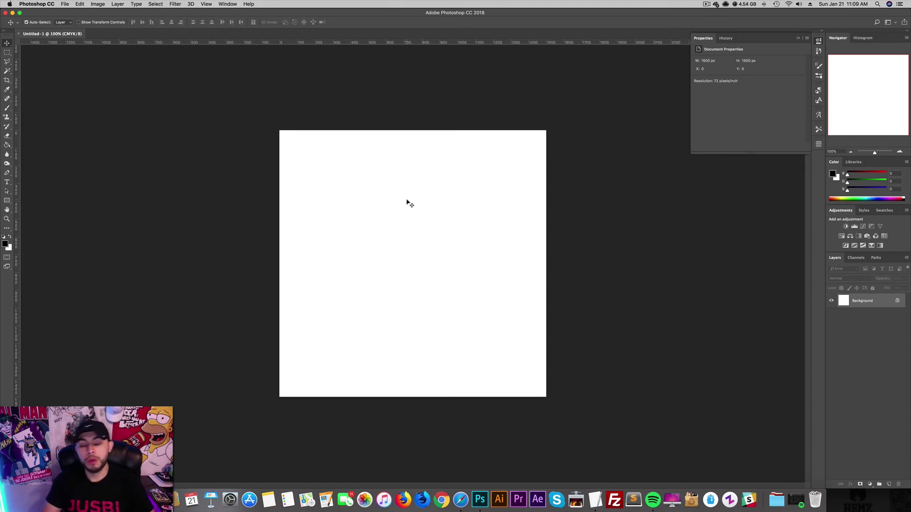
Try a resolution of 300 pixels/inch in the Image Size settings and cancel the change
key(F1)
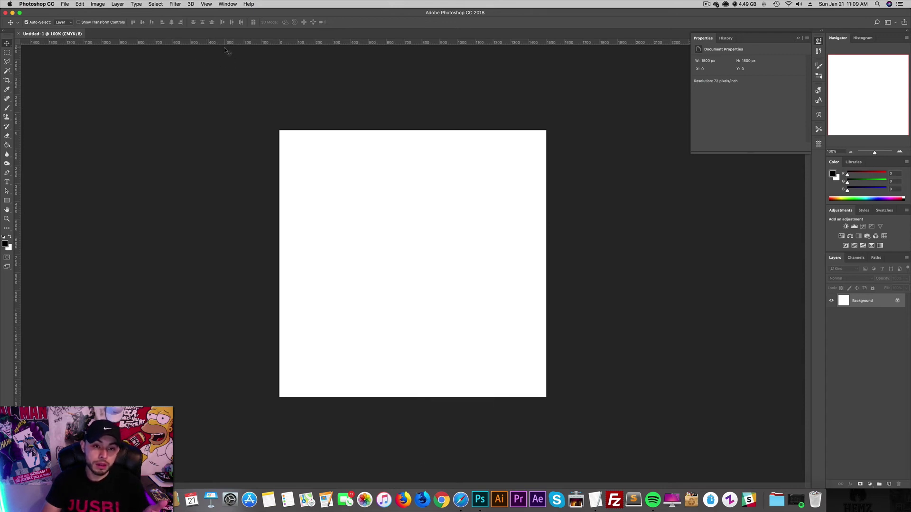
click(97, 4)
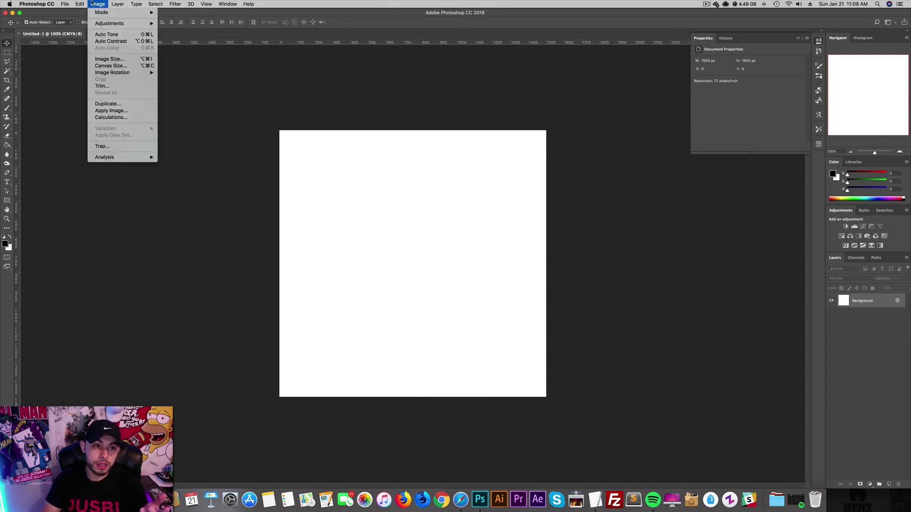
click(126, 62)
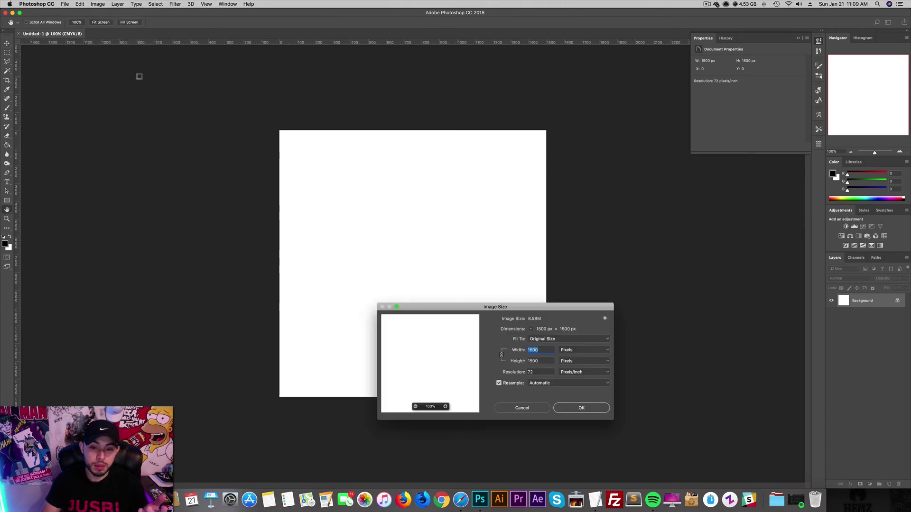
key(Tab)
key(Tab)
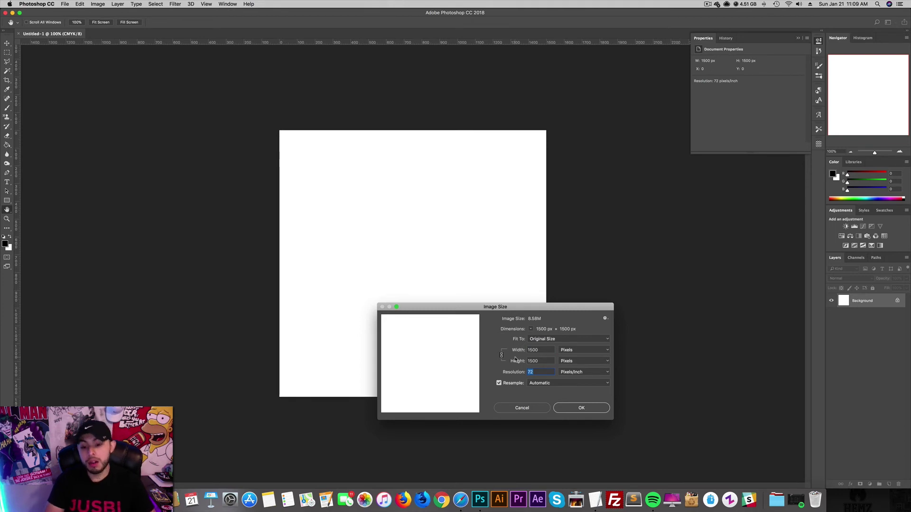
text(300)
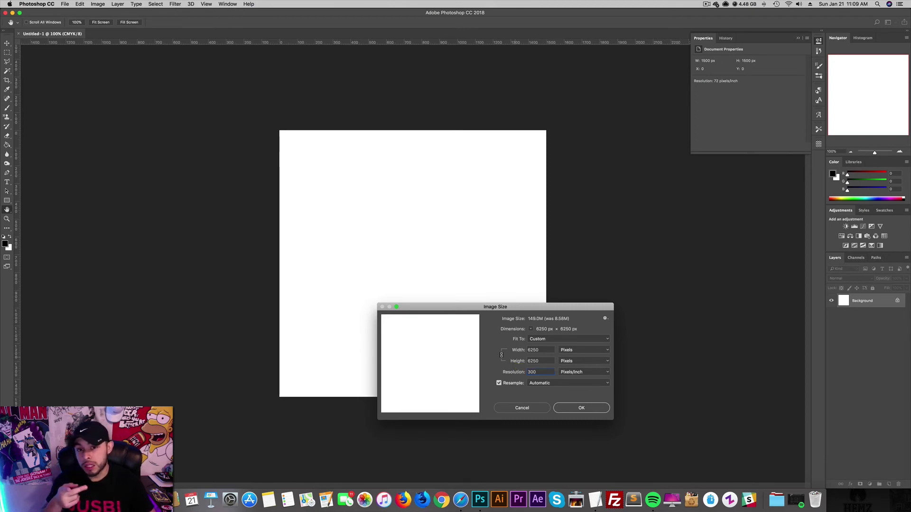
click(541, 408)
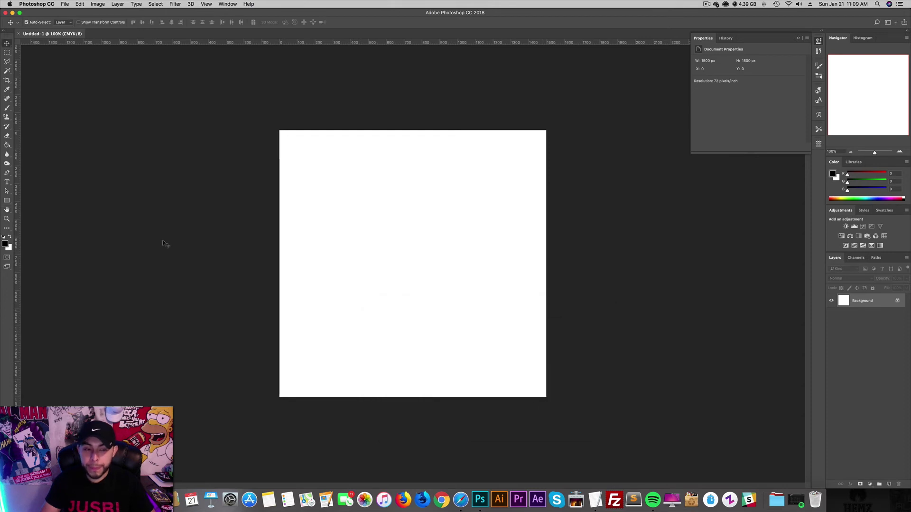
click(8, 201)
click(10, 201)
drag(299, 131, 343, 172)
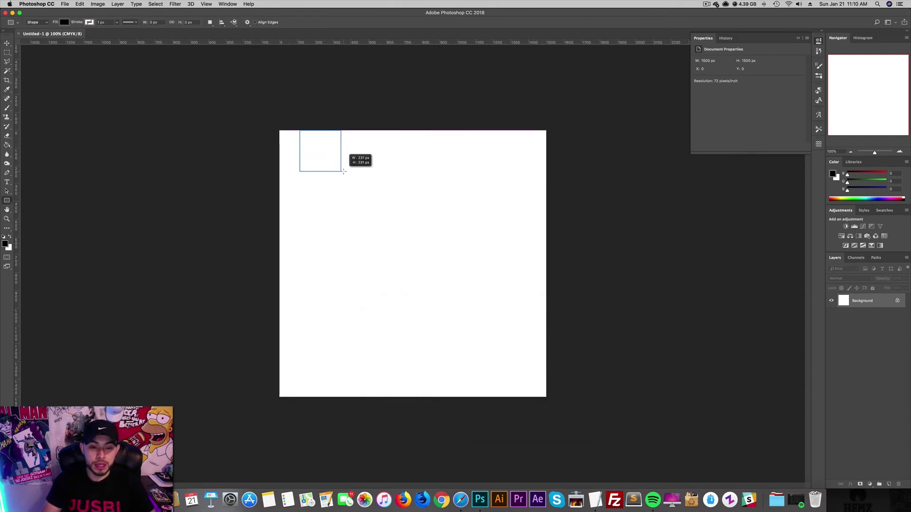
key(Escape)
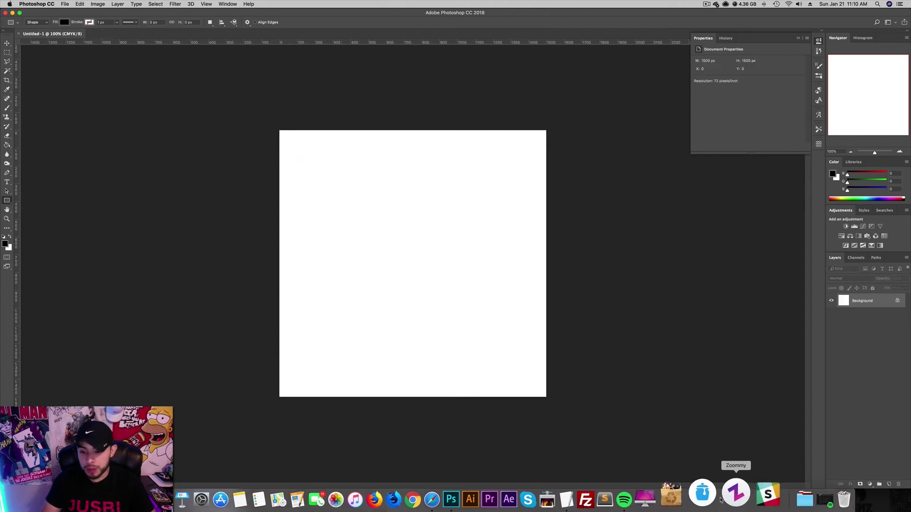
Place the apple fruit.svg icon as a smart object near the canvas's upper-left corner, at about X 64 px, Y 49 px
click(702, 495)
drag(339, 271, 306, 163)
key(Return)
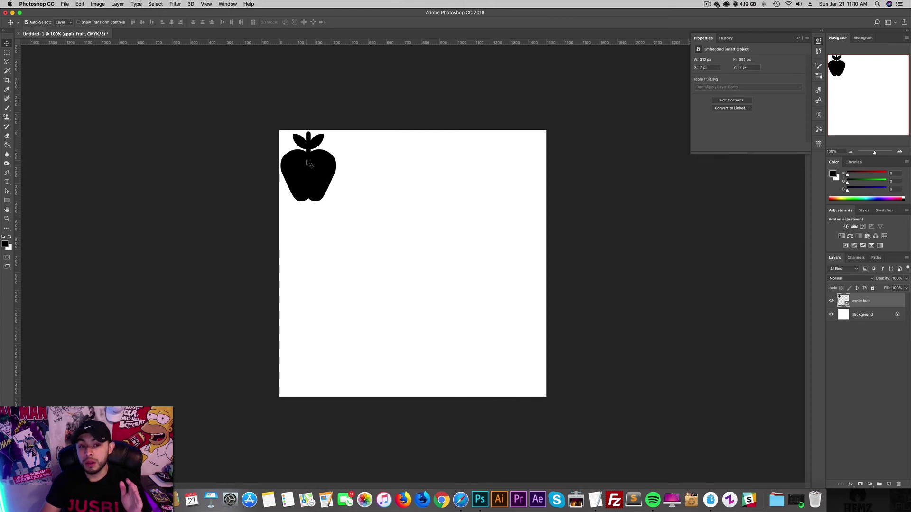
drag(307, 163, 308, 164)
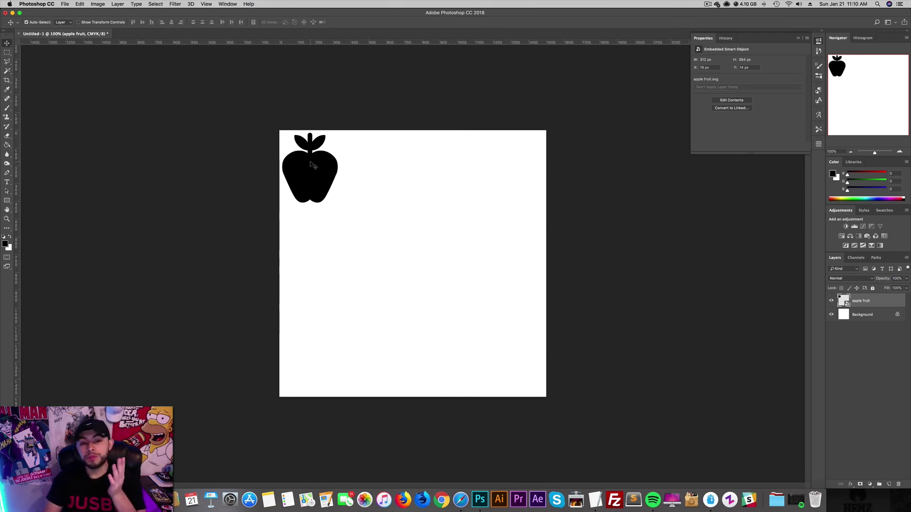
drag(311, 165, 318, 171)
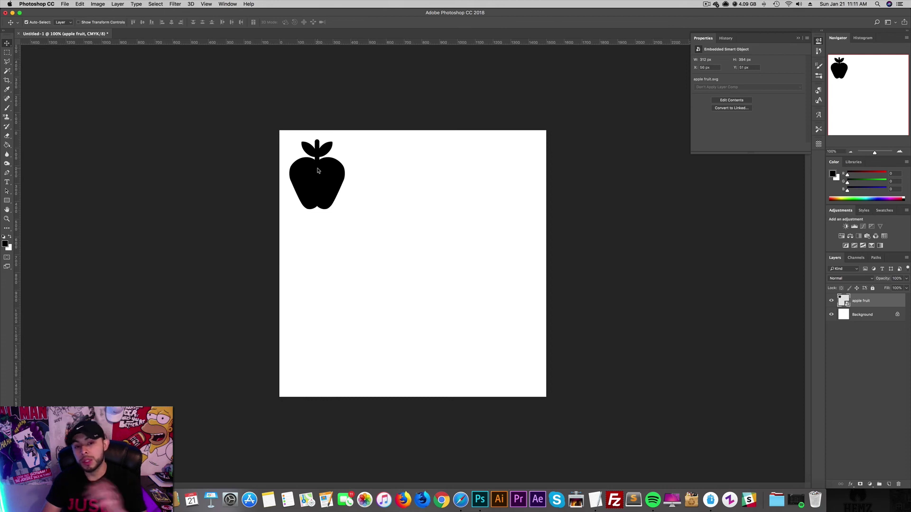
drag(317, 171, 320, 169)
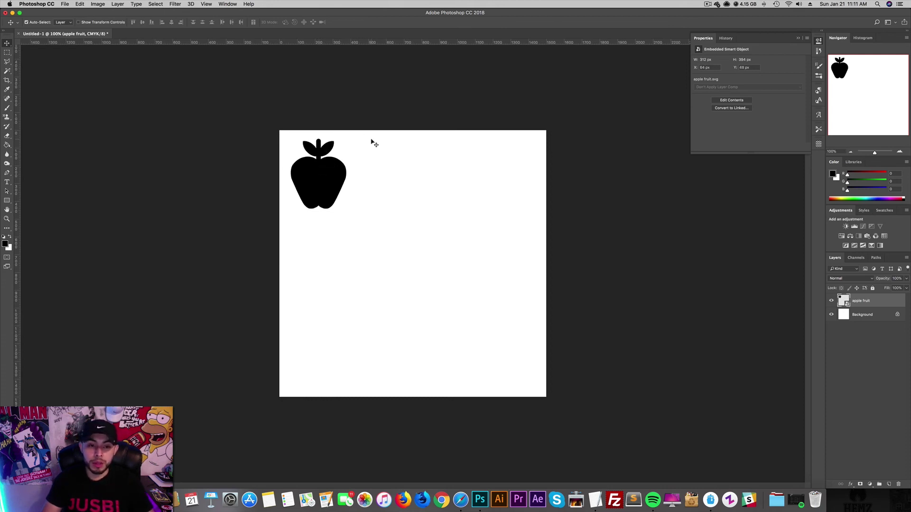